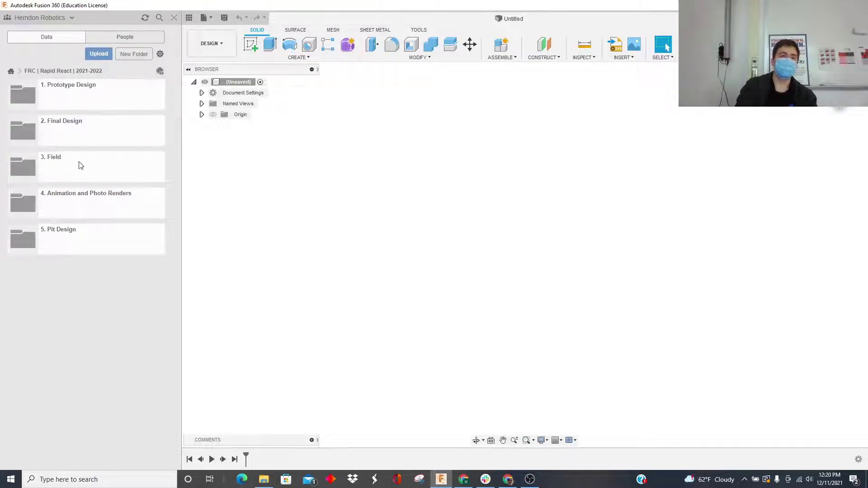
Close the empty browser tab and return to Fusion 360
left_click(516, 480)
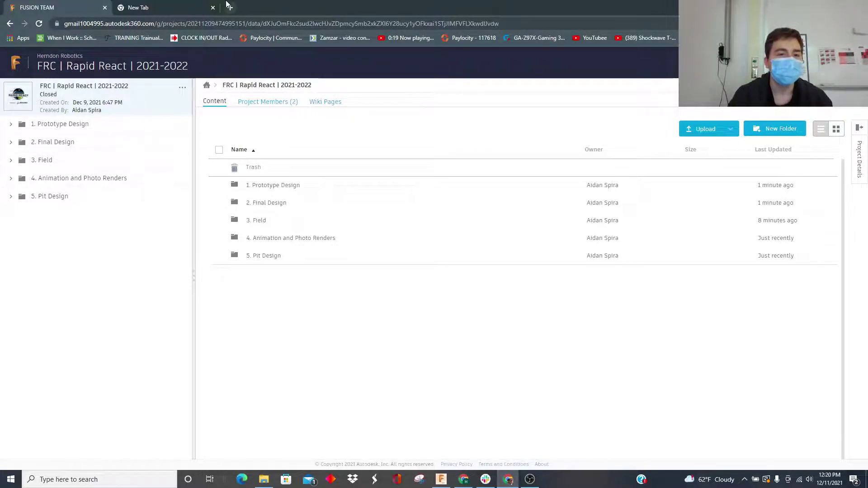
left_click(213, 8)
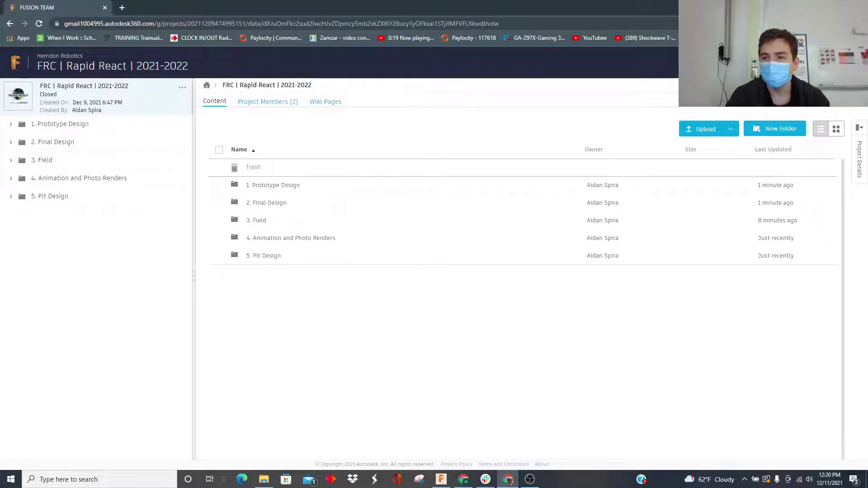
key("alt+Tab")
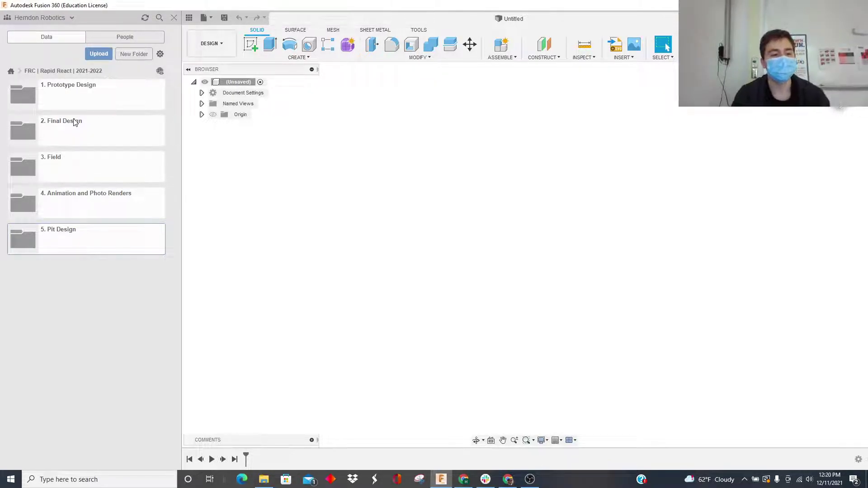
Open the 1. Prototype Design folder and view the Constructions folder's options
left_click(91, 85)
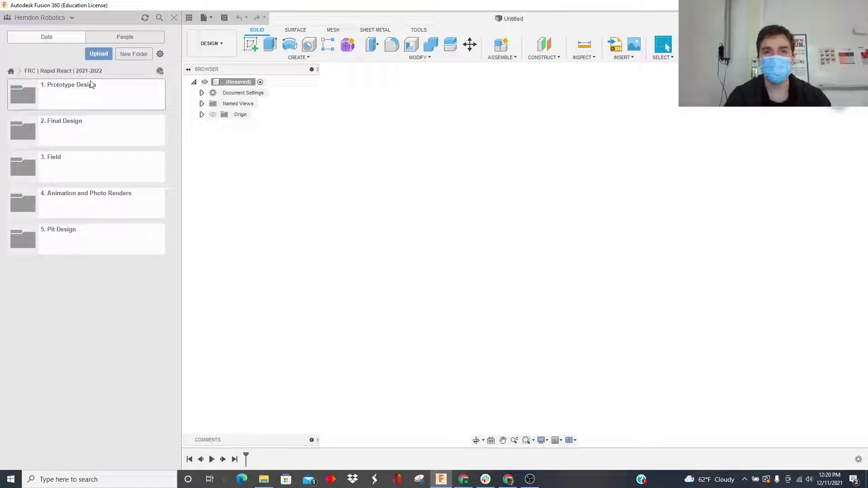
double_click(91, 84)
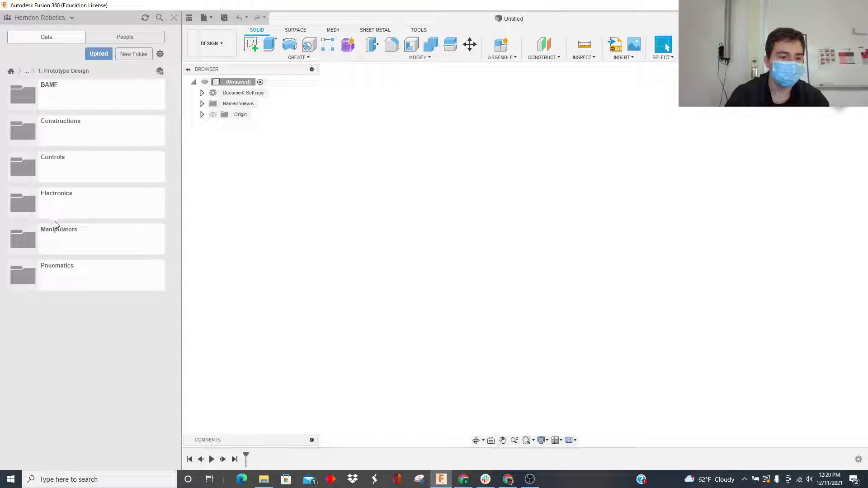
right_click(61, 127)
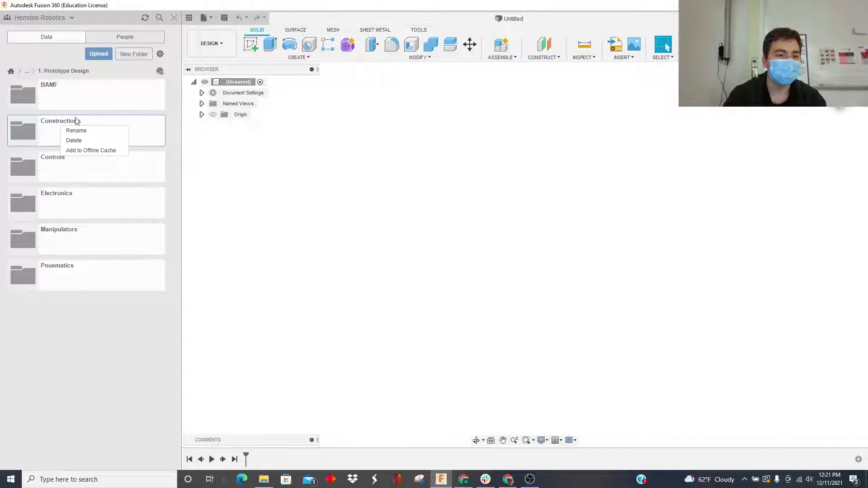
left_click(42, 182)
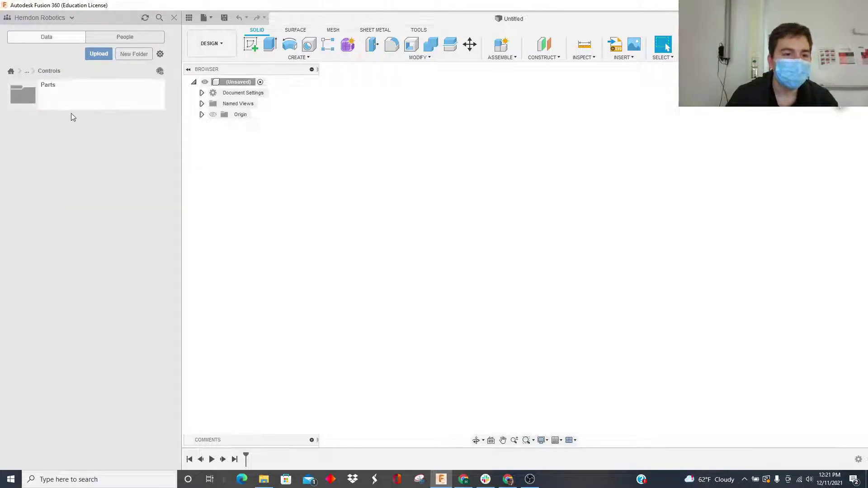
Browse the Controls Parts and Manipulators folders, ending back at 1. Prototype Design
left_click(49, 81)
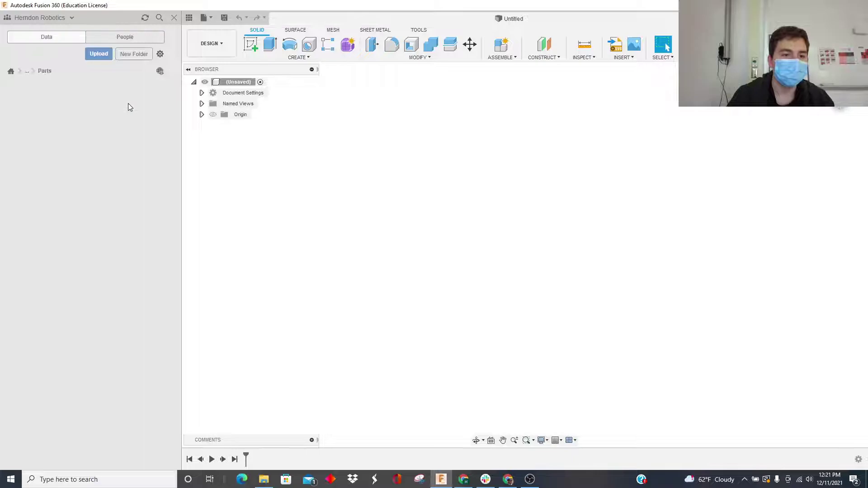
left_click(11, 70)
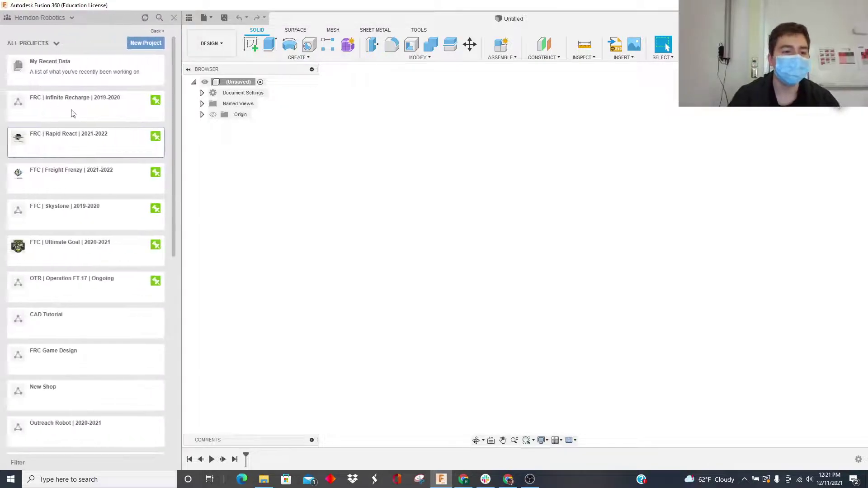
left_click(86, 141)
left_click(84, 103)
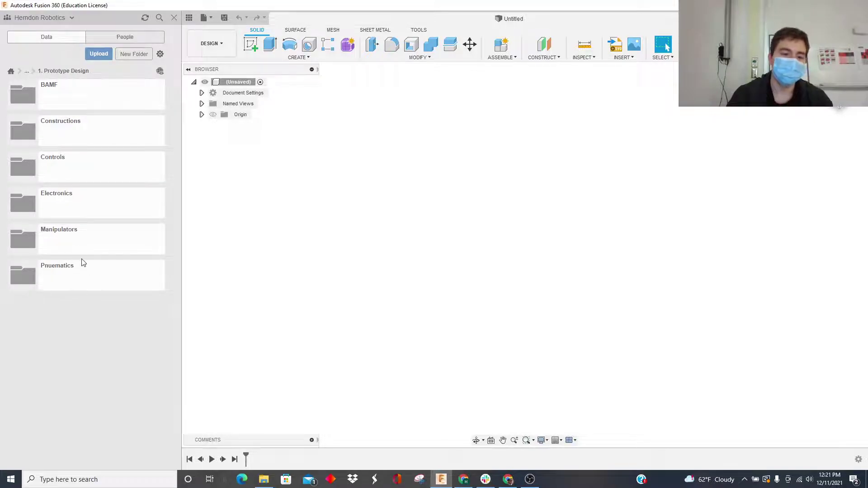
left_click(67, 245)
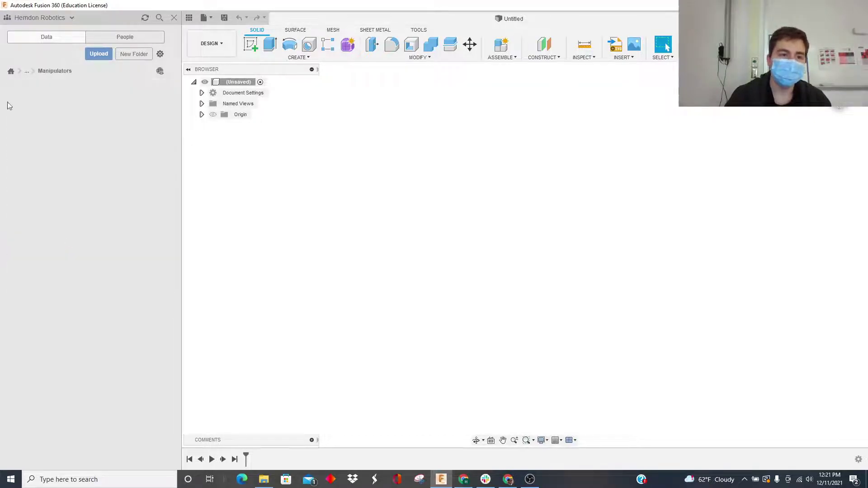
left_click(24, 71)
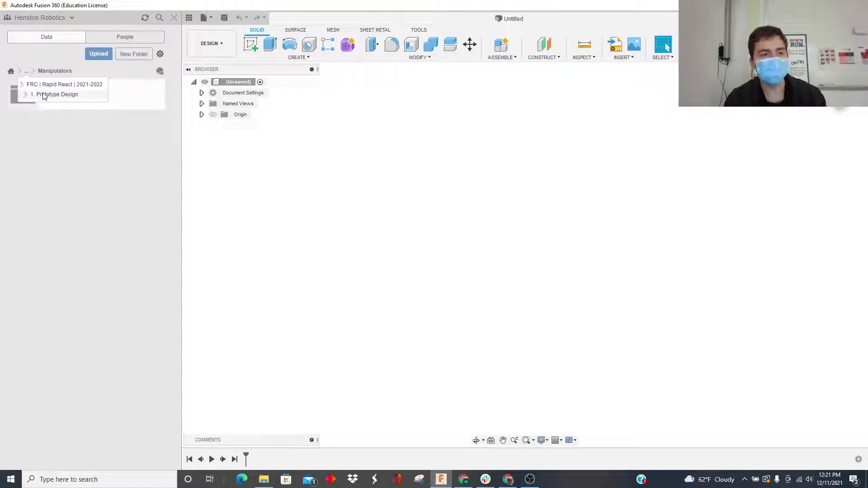
left_click(43, 96)
Open Constructions, then climb back through 1. Prototype Design to the Rapid React root
left_click(83, 132)
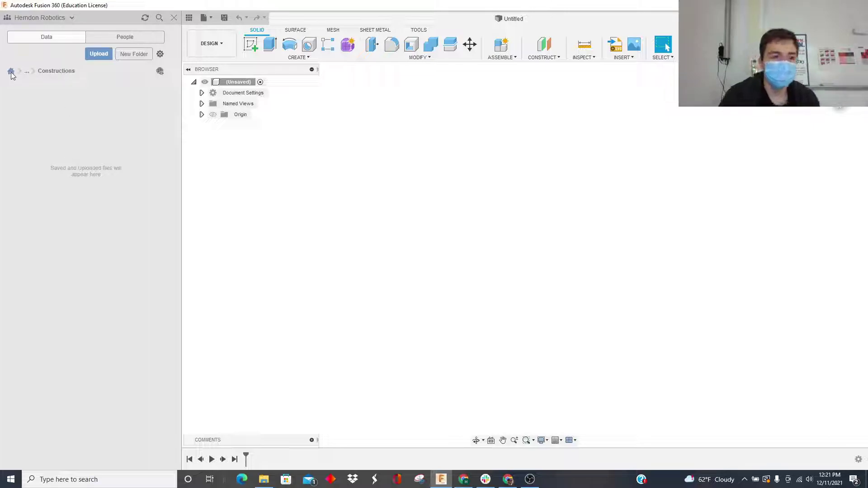
left_click(27, 71)
left_click(43, 94)
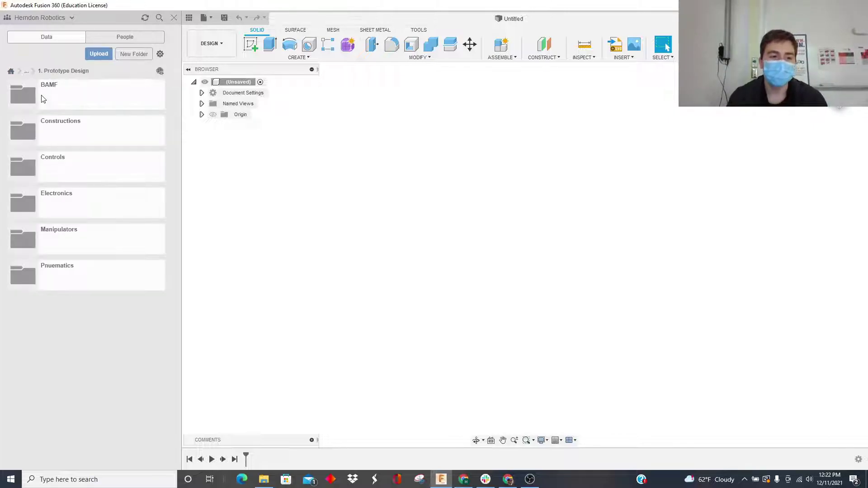
left_click(26, 70)
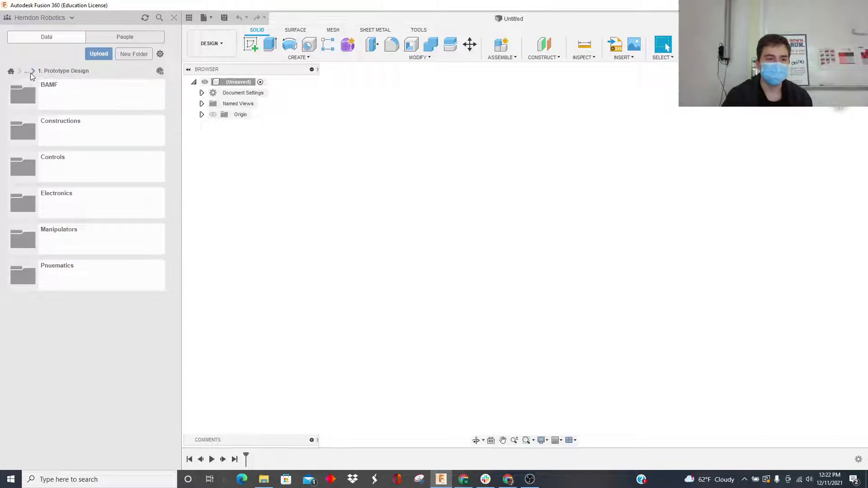
left_click(32, 84)
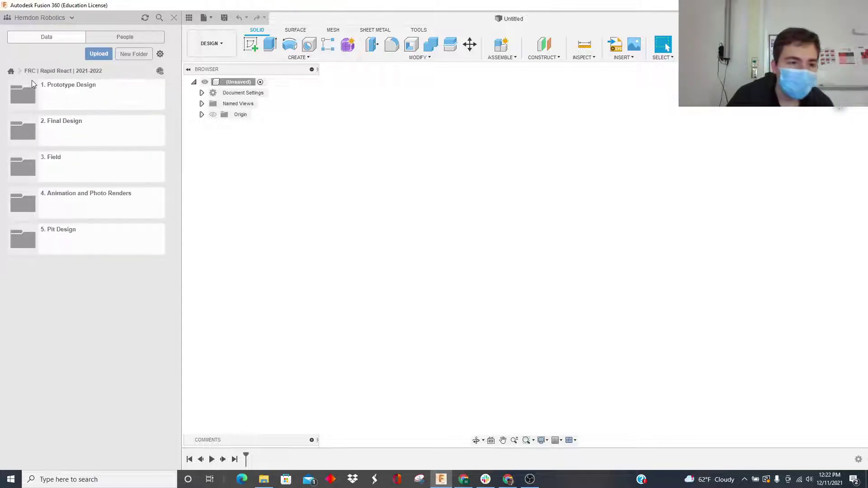
left_click(56, 122)
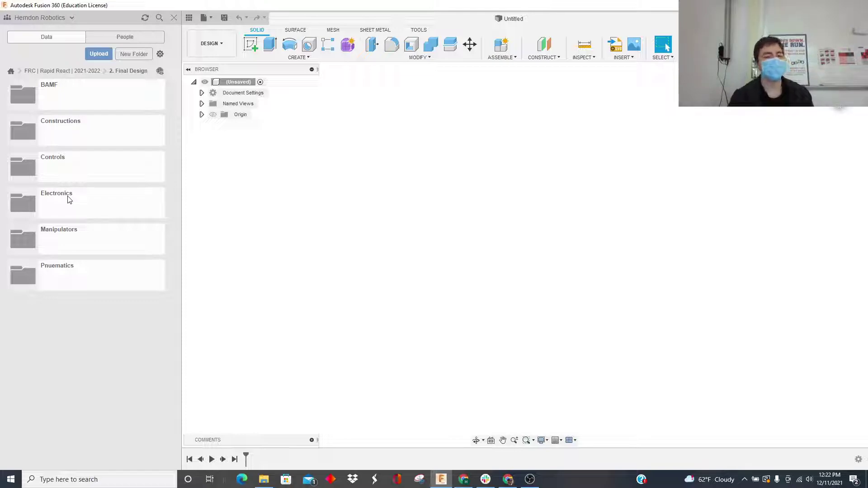
double_click(68, 199)
mouse_move(28, 70)
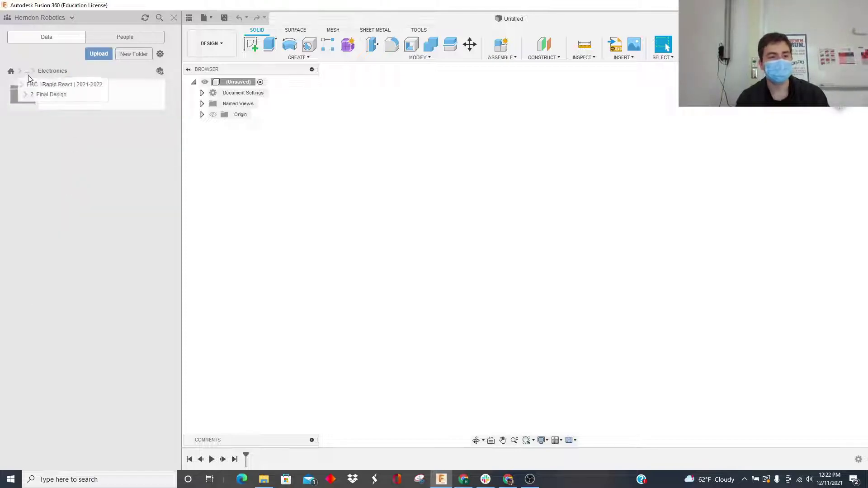
left_click(41, 95)
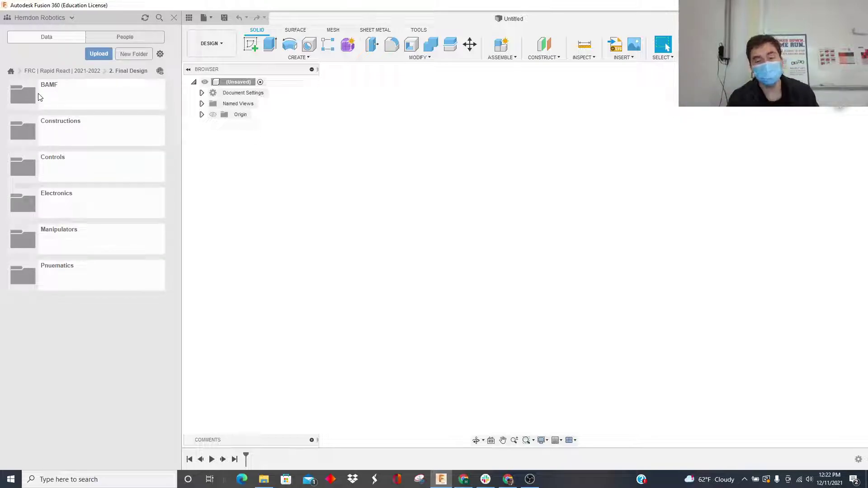
left_click(61, 71)
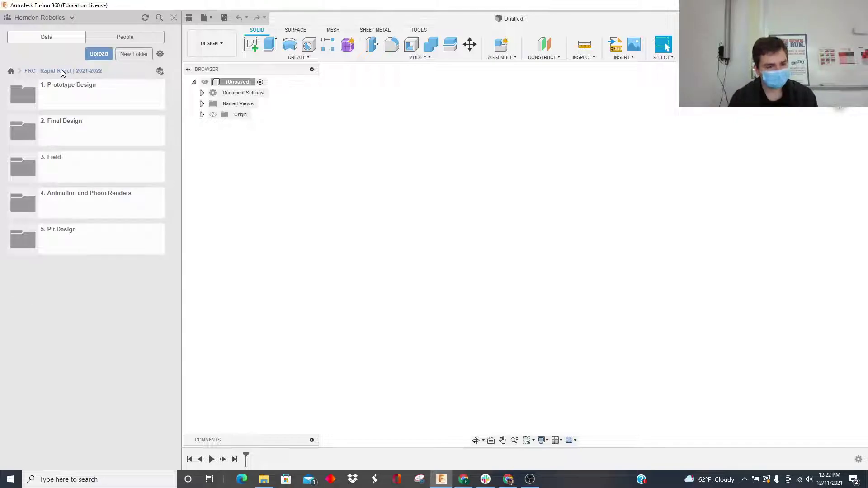
View the 3. Field folder, then visit the Infinite Recharge project and return to All Projects
left_click(62, 158)
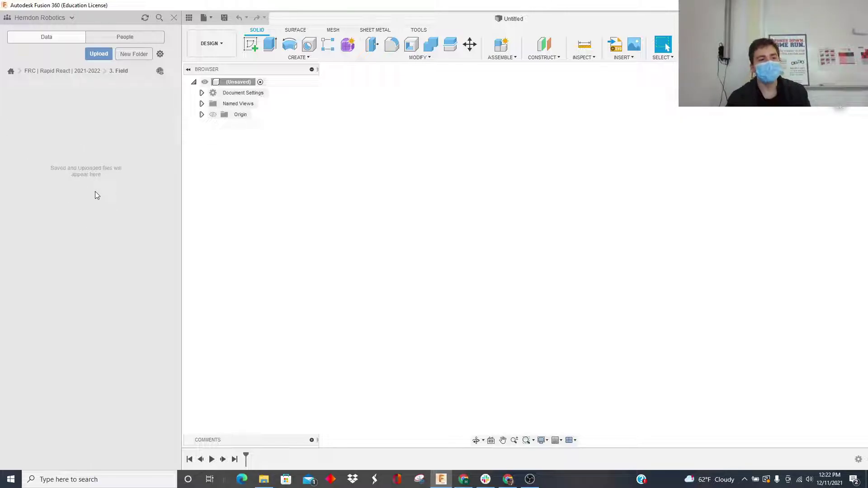
left_click(55, 72)
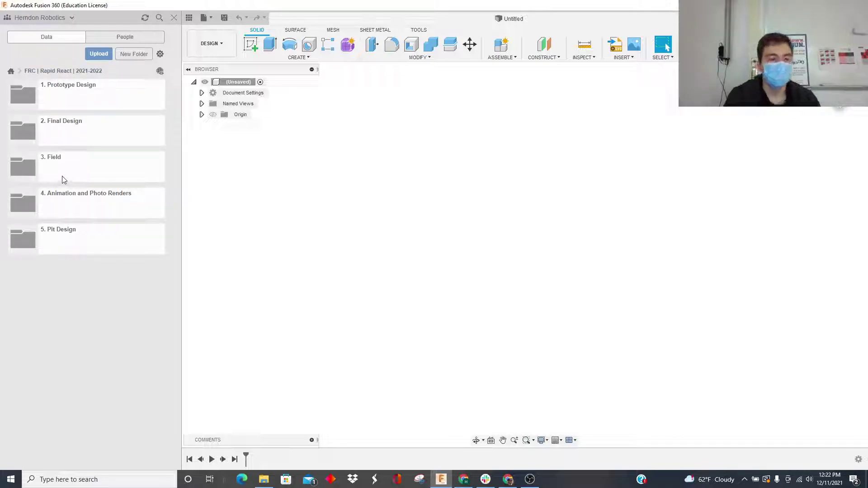
left_click(12, 71)
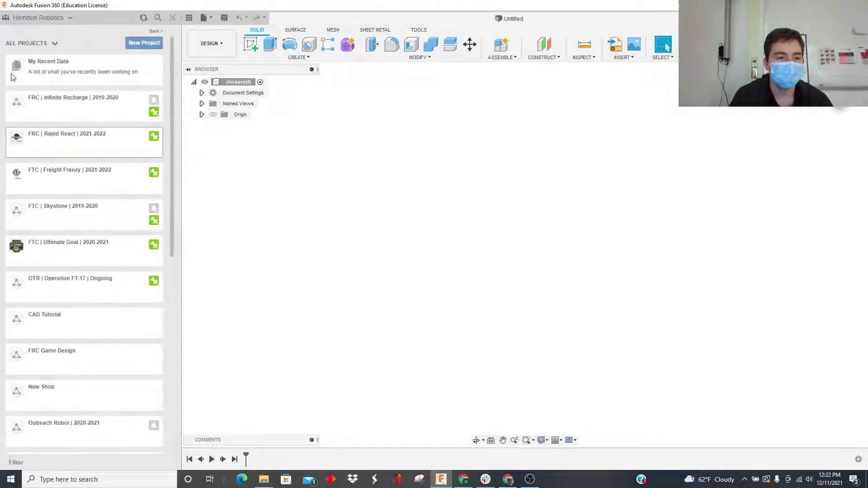
left_click(67, 103)
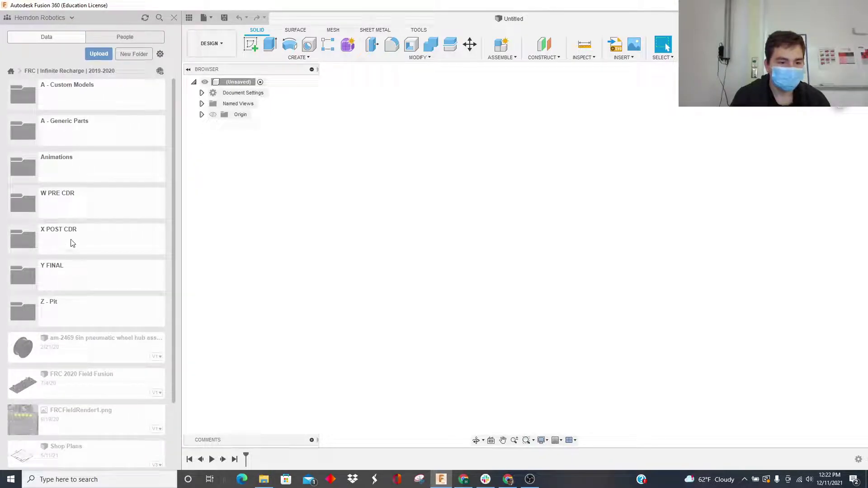
scroll(72, 243, "down", 2)
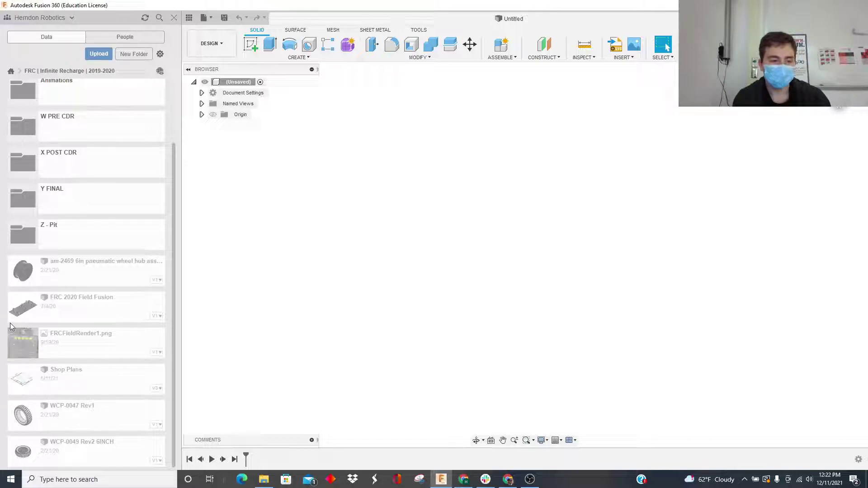
scroll(50, 285, "up", 2)
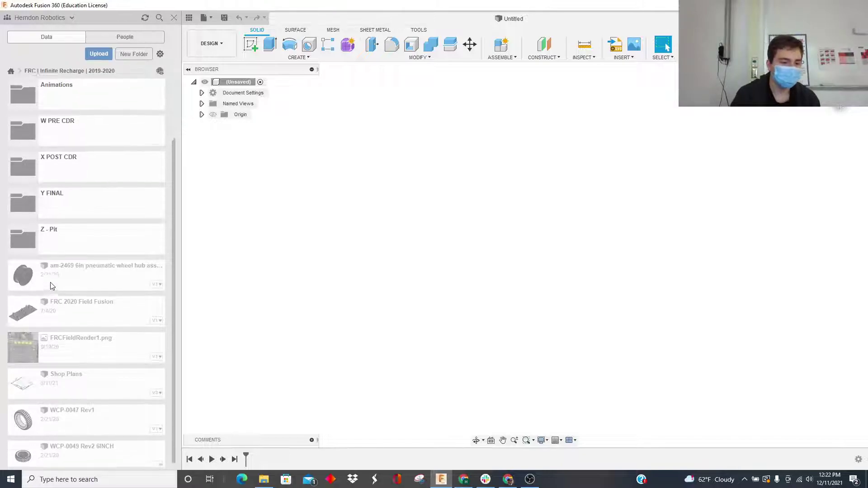
scroll(50, 286, "down", 2)
scroll(50, 286, "up", 2)
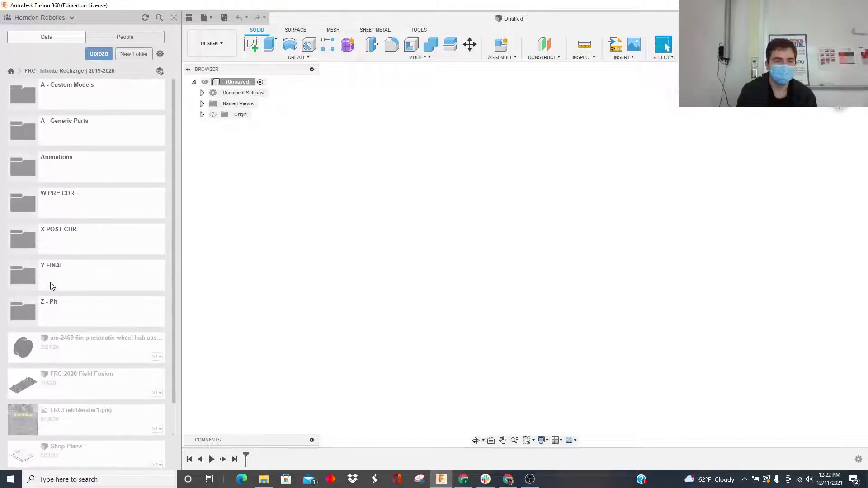
left_click(11, 70)
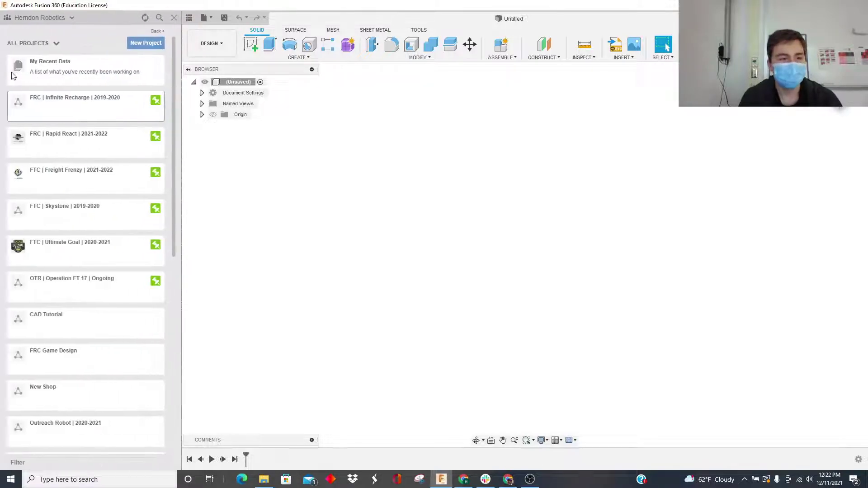
In Rapid React, view the 4. Animation and Photo Renders and 5. Pit Design folders
left_click(67, 151)
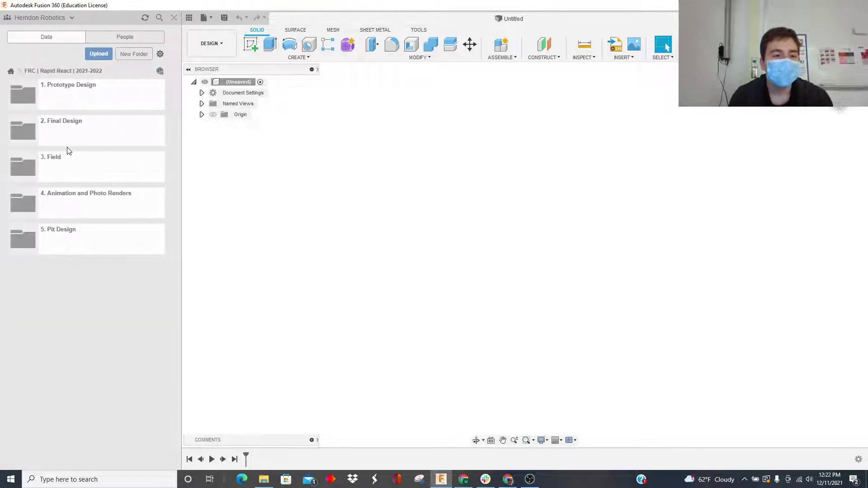
left_click(94, 202)
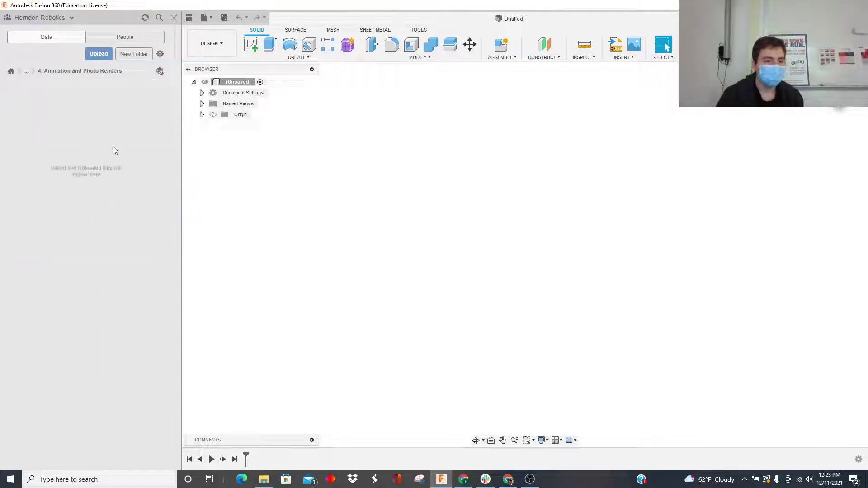
left_click(28, 73)
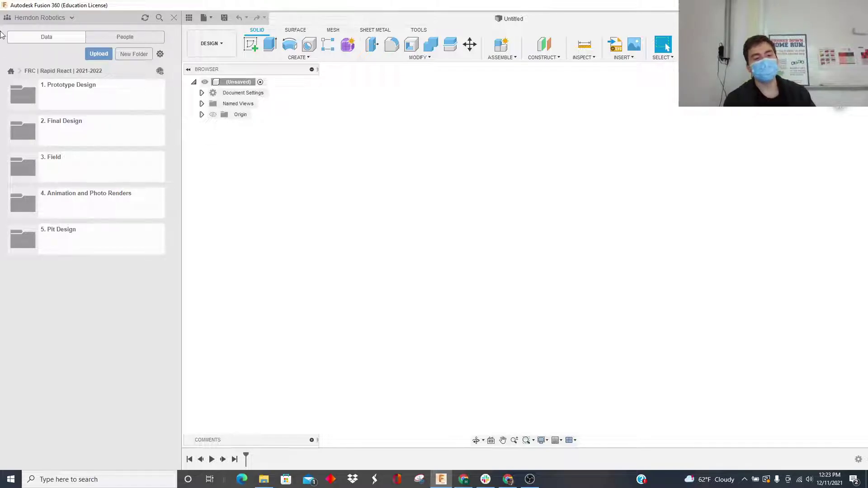
left_click(105, 203)
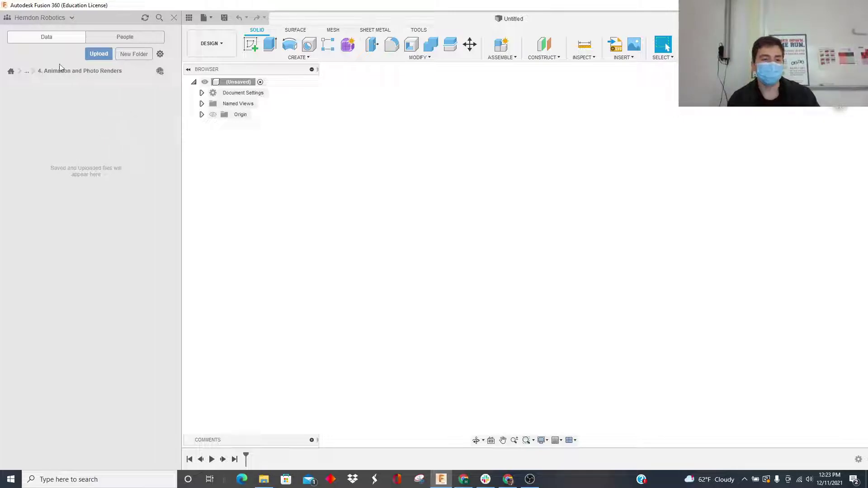
left_click(26, 71)
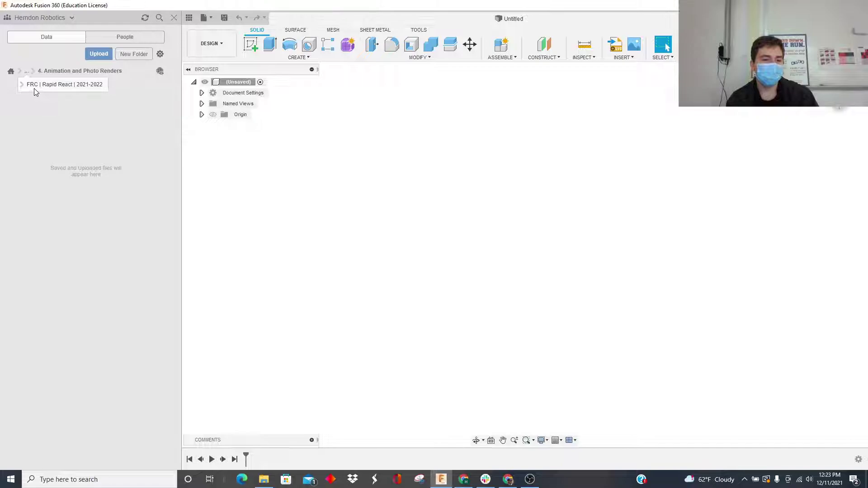
left_click(34, 87)
left_click(70, 239)
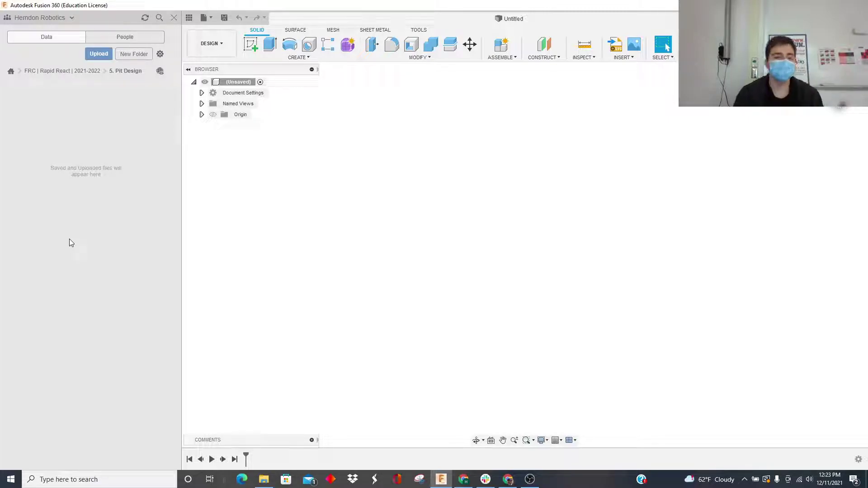
Switch to the Infinite Recharge project and view its A - Custom Models folder
left_click(84, 72)
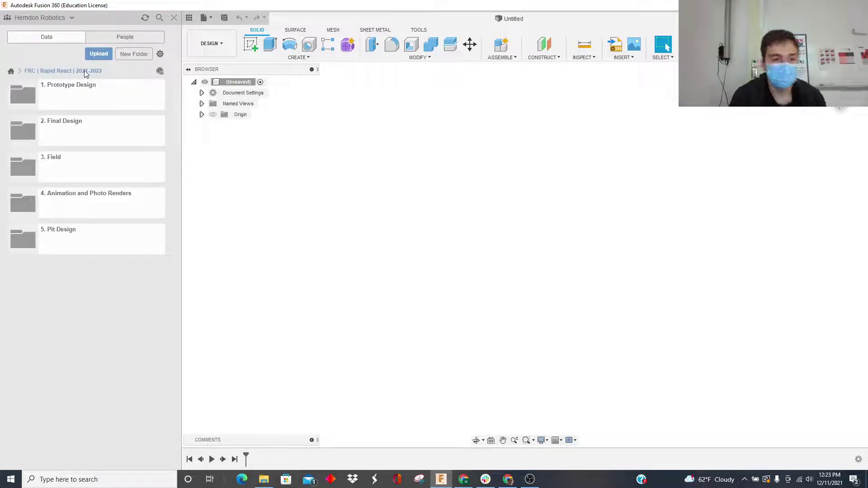
left_click(12, 72)
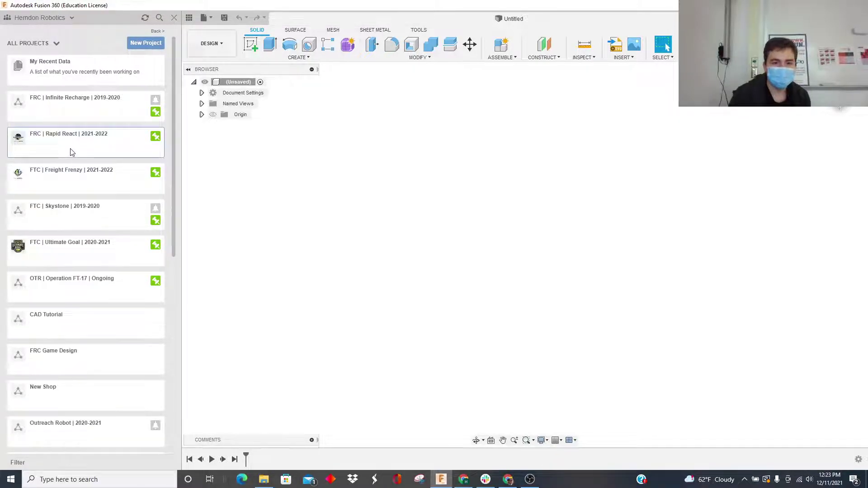
left_click(73, 112)
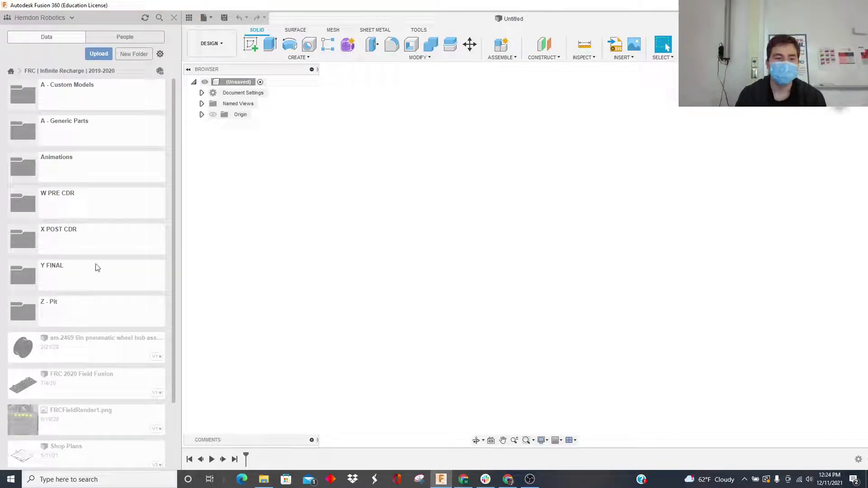
left_click(121, 86)
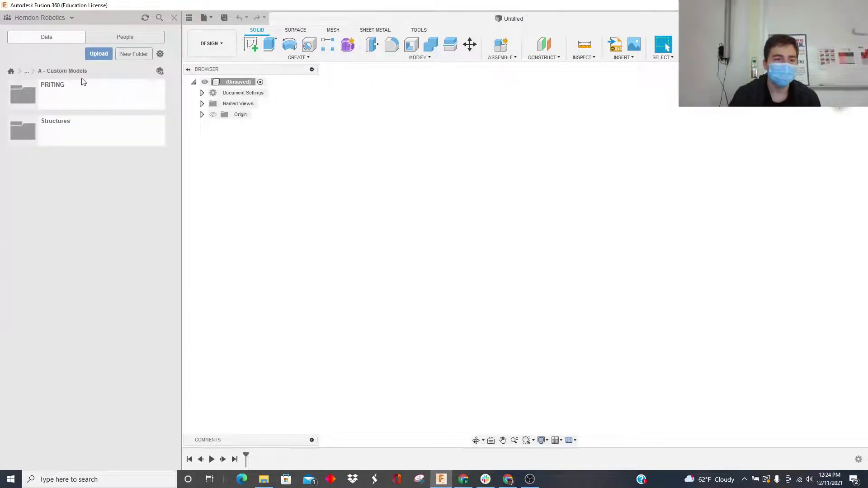
left_click(27, 70)
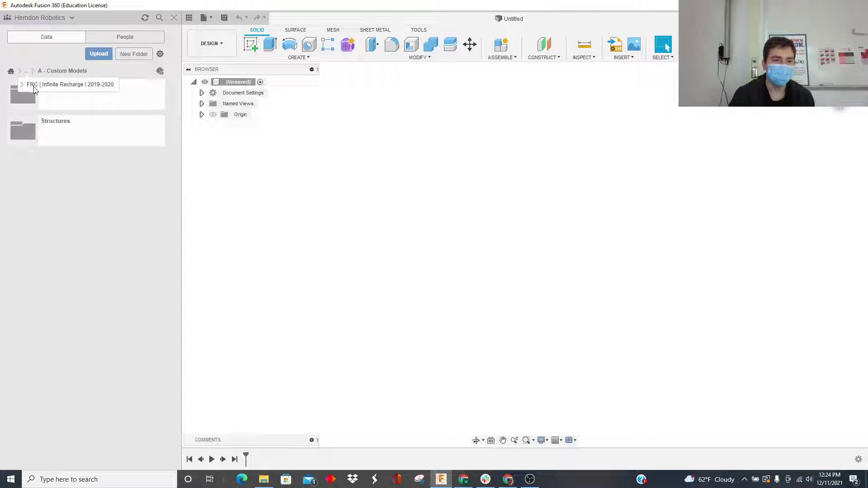
left_click(34, 86)
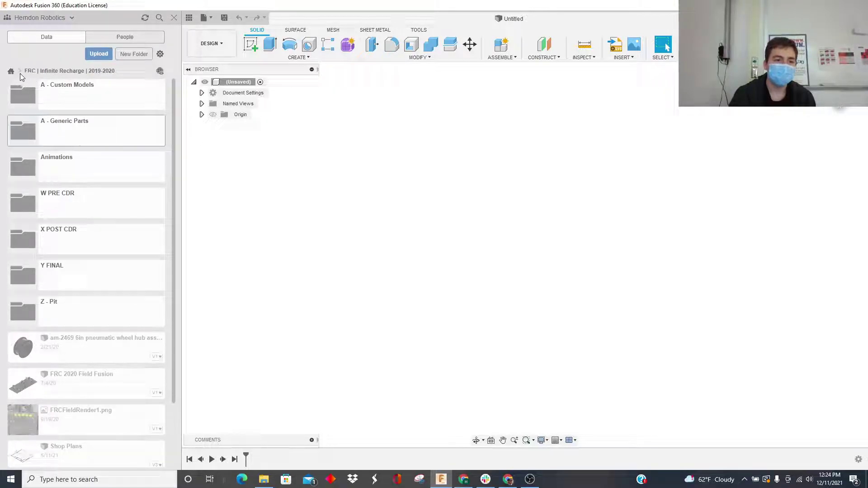
Browse the Animations, W PRE CDR, and X POST CDR > Bamf folders, returning to the project top level
left_click(50, 169)
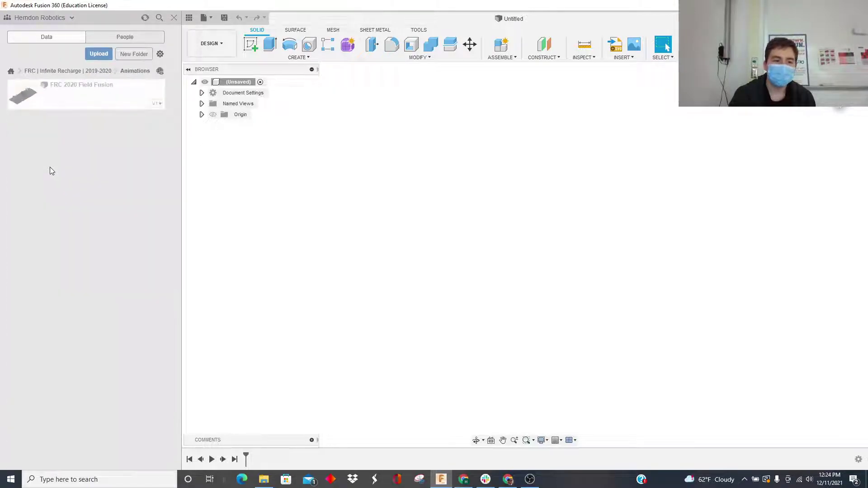
left_click(34, 70)
left_click(67, 207)
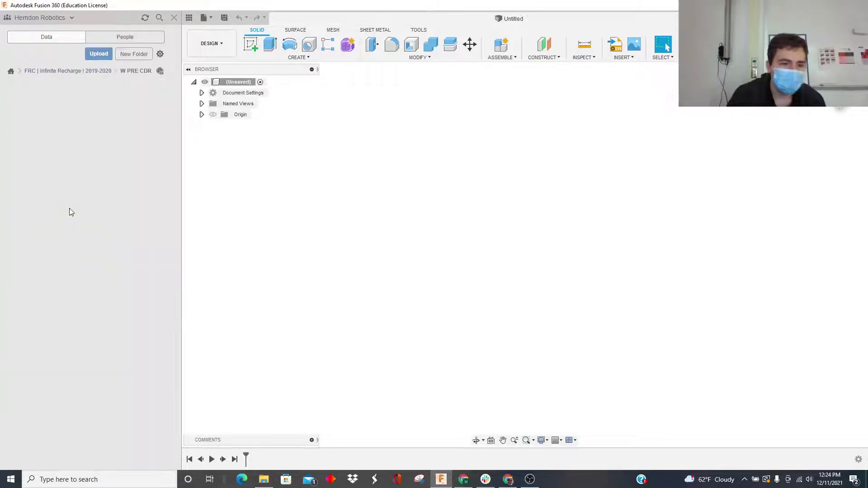
left_click(52, 71)
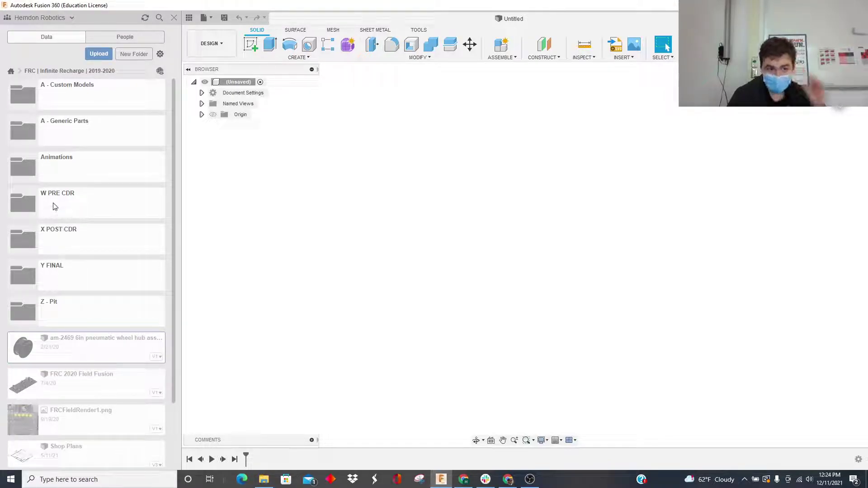
left_click(90, 252)
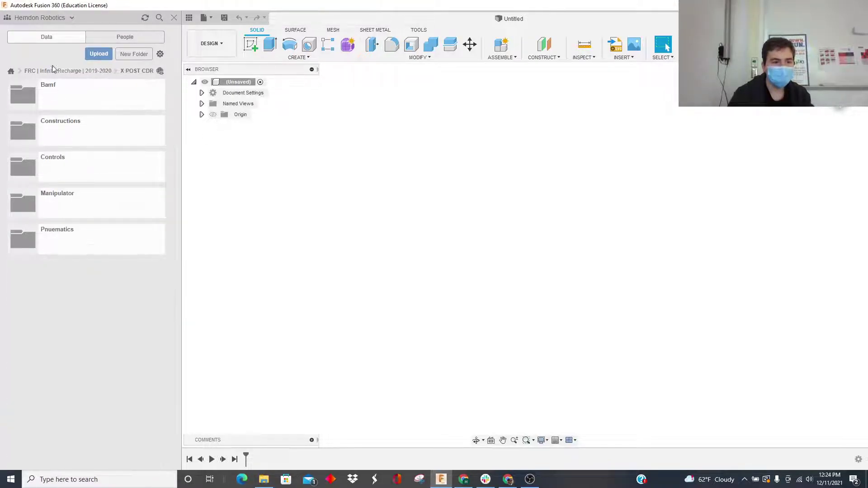
left_click(57, 94)
left_click(28, 71)
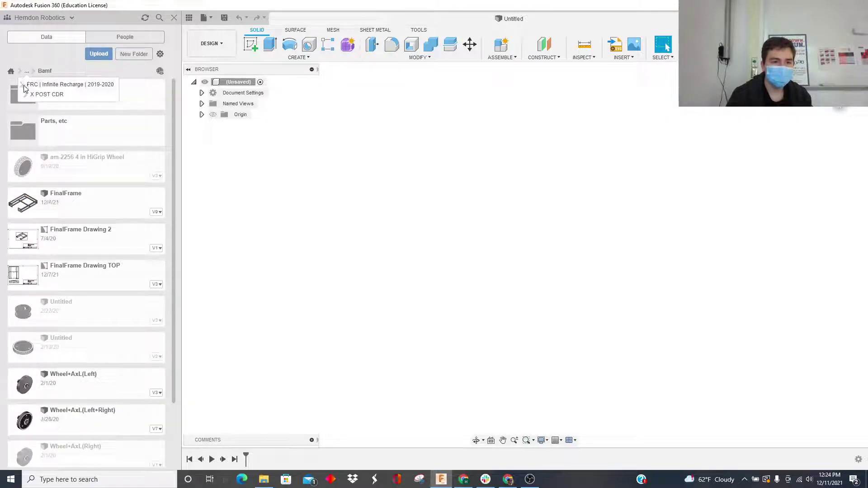
left_click(59, 85)
scroll(38, 263, "down", 2)
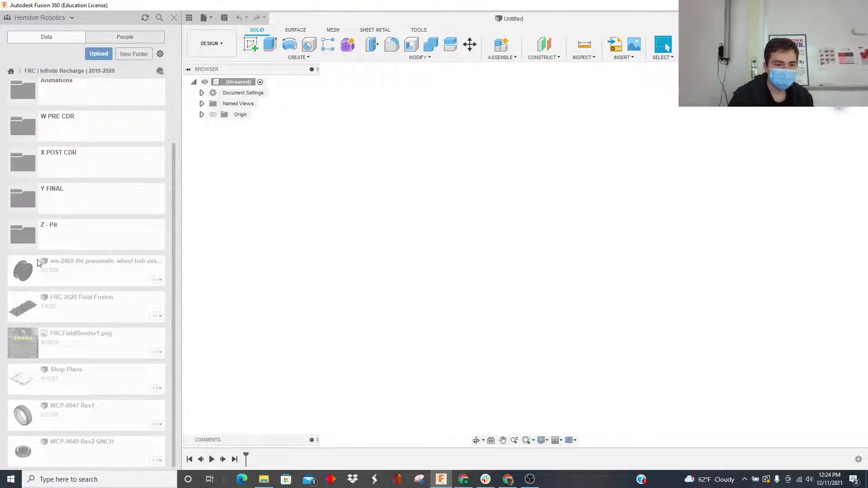
scroll(39, 263, "up", 2)
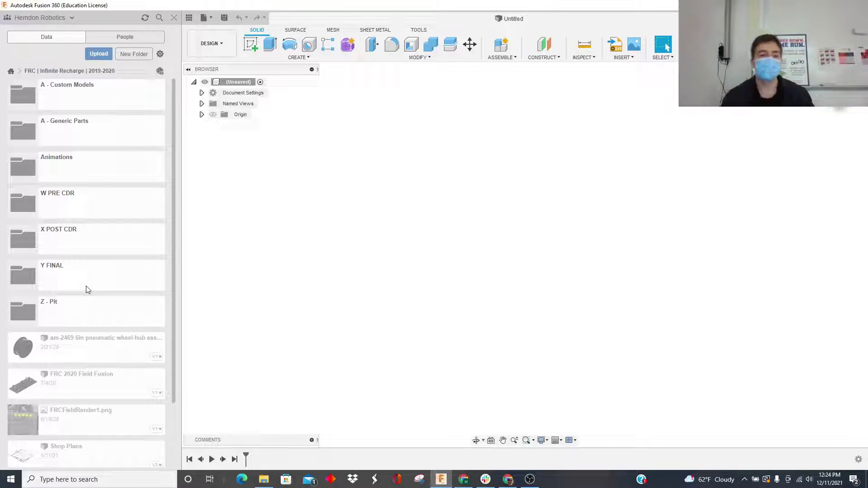
Reopen Rapid React from All Projects and view 1. Prototype Design before returning to the root
left_click(10, 71)
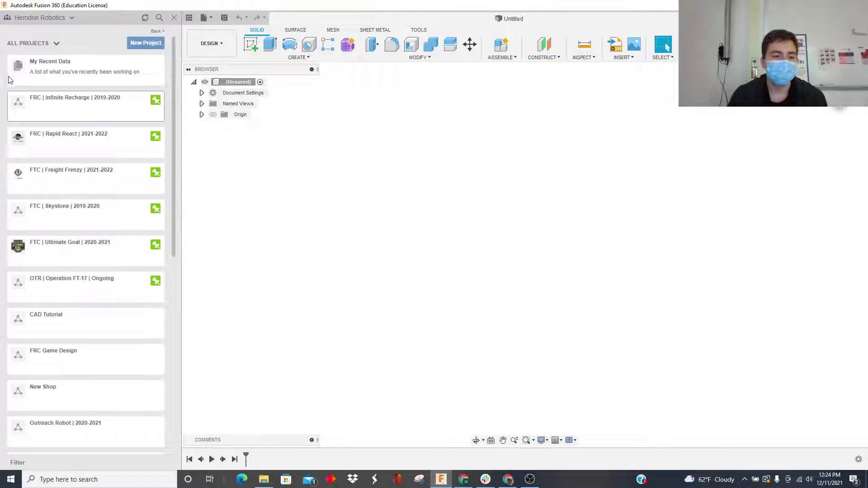
left_click(24, 145)
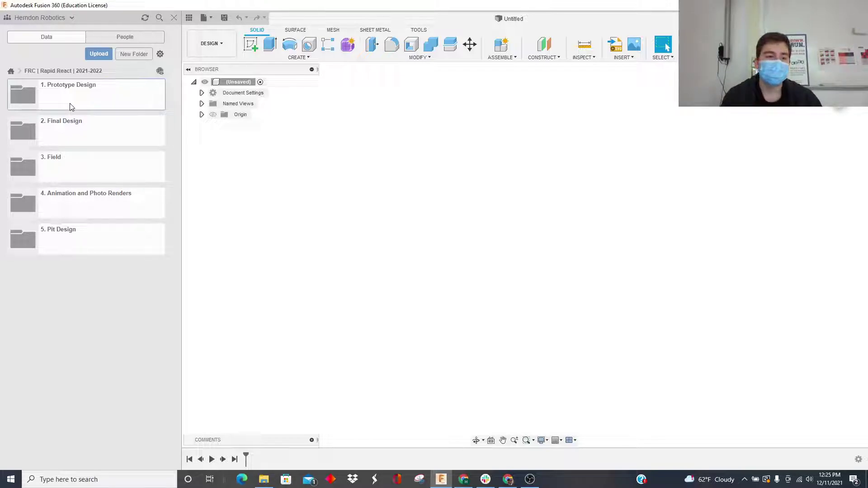
left_click(70, 107)
left_click(34, 83)
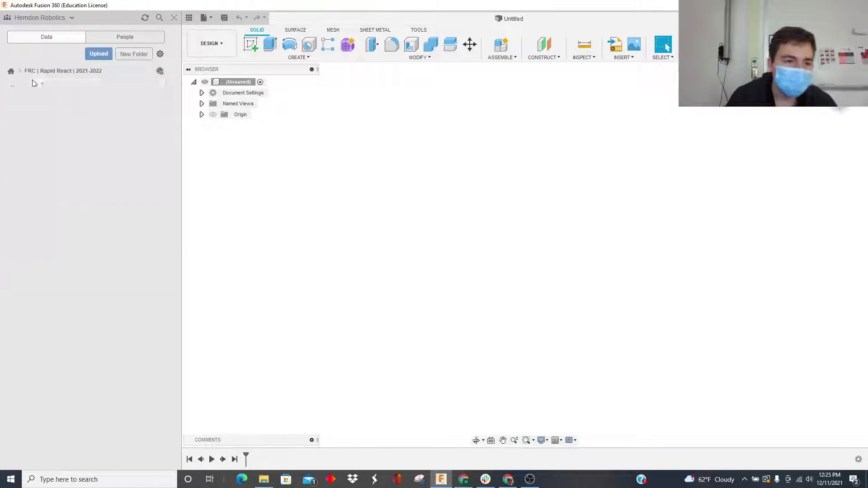